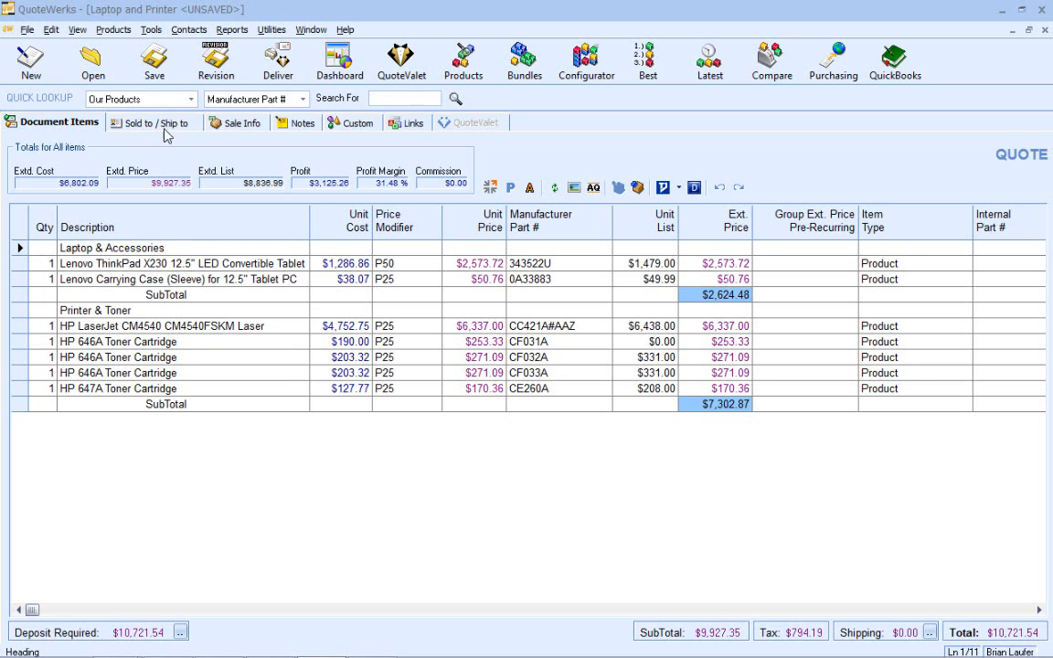
- Look up a Google Contacts contact for the quote's Sold To section, searching by company for "t"
{"action": "left_click", "coordinate": [152, 131]}
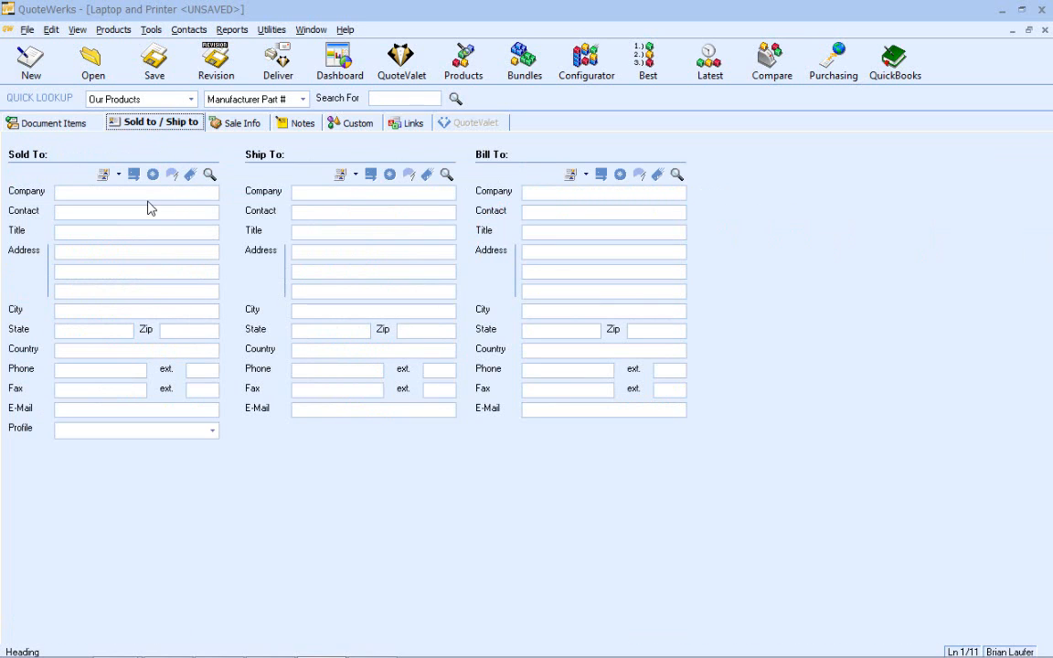
{"action": "left_click", "coordinate": [209, 174]}
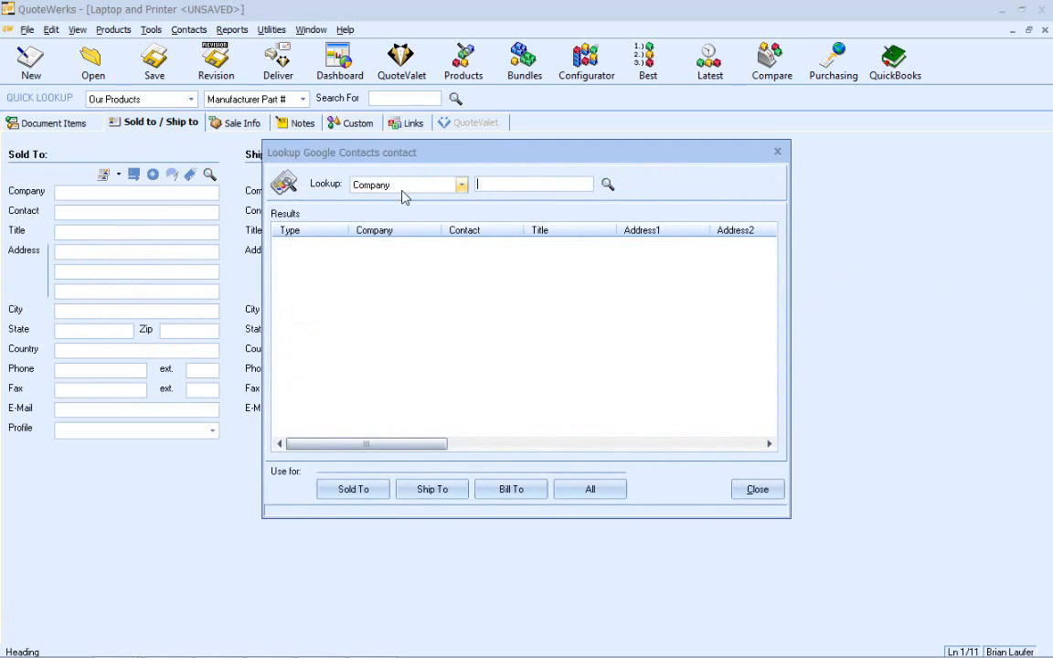
{"action": "left_click", "coordinate": [462, 187]}
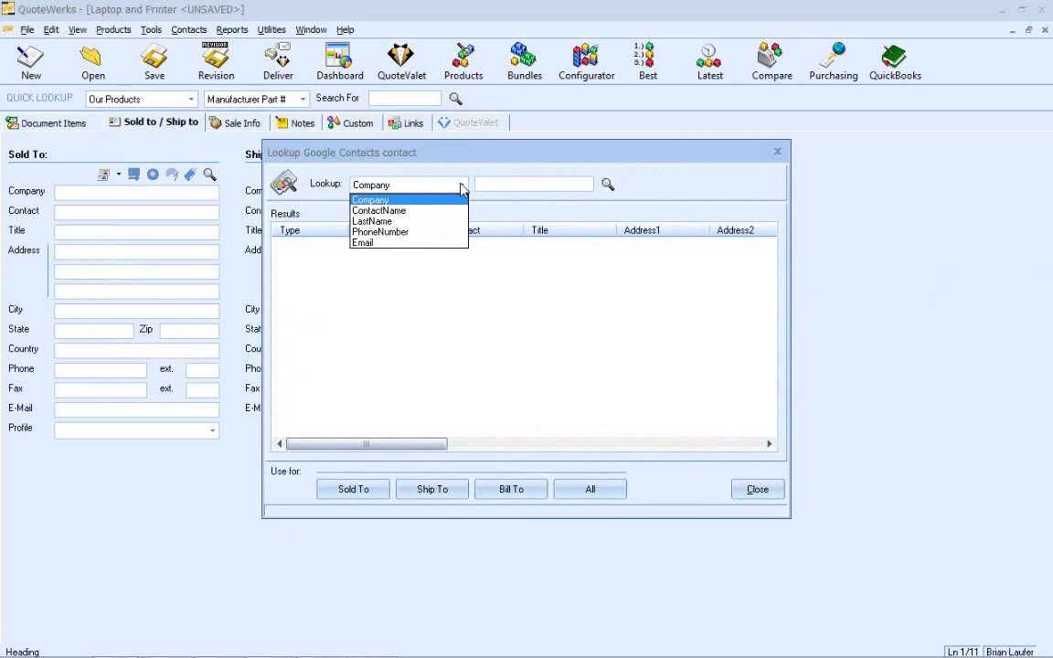
{"action": "left_click", "coordinate": [470, 193]}
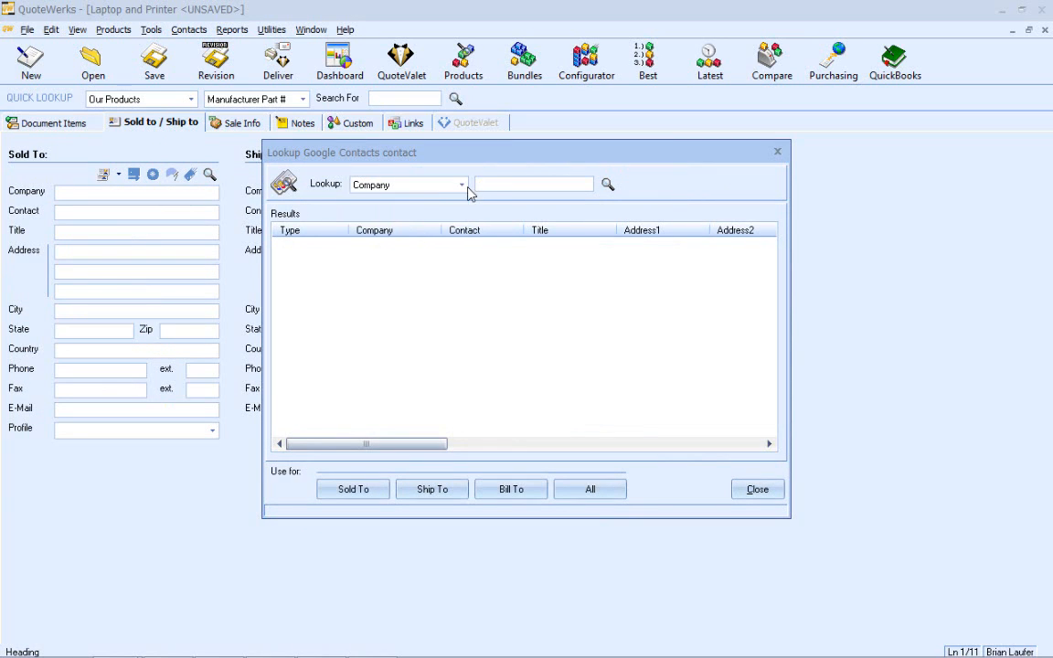
{"action": "left_click", "coordinate": [494, 186]}
{"action": "type", "text": "t"}
{"action": "left_click", "coordinate": [606, 185]}
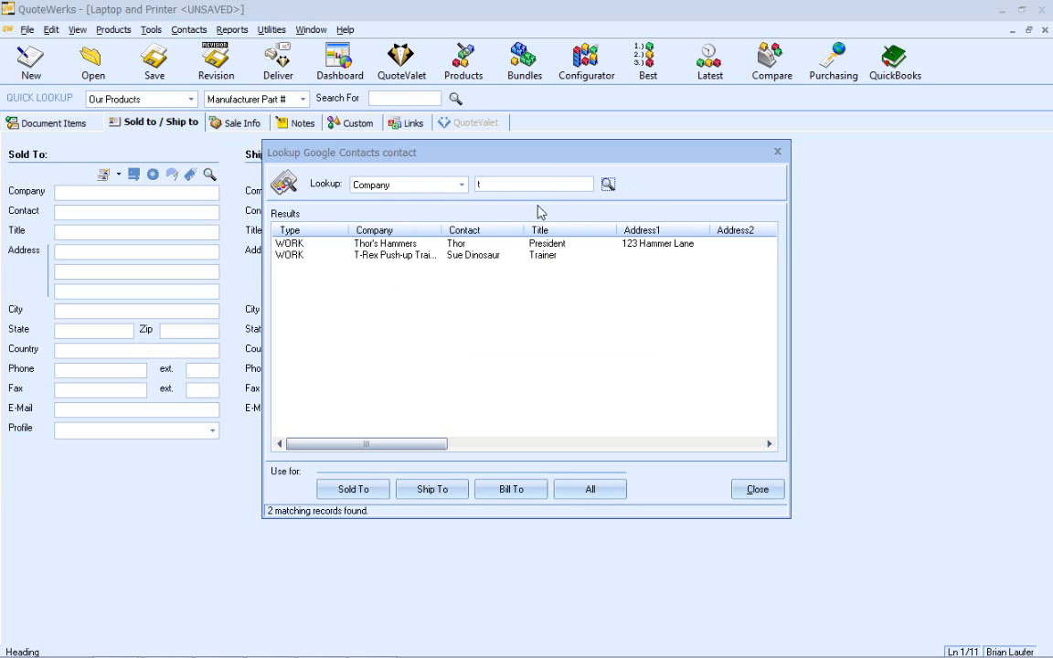
- Insert the Thor's Hammers work contact into the Sold To section and close the contact lookup
{"action": "left_click", "coordinate": [391, 244]}
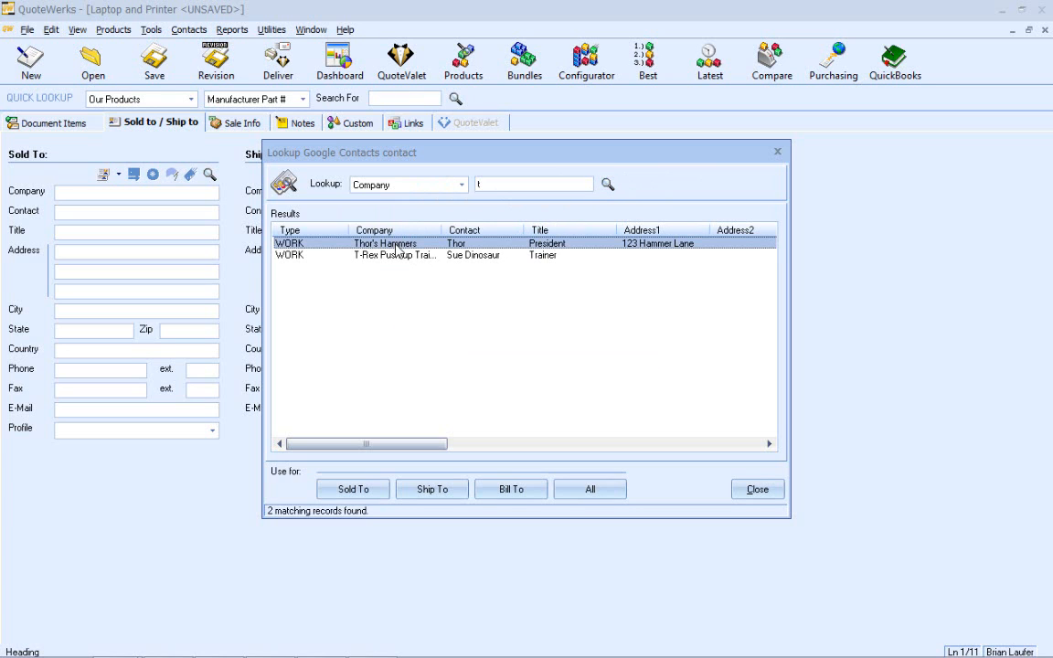
{"action": "double_click", "coordinate": [396, 251]}
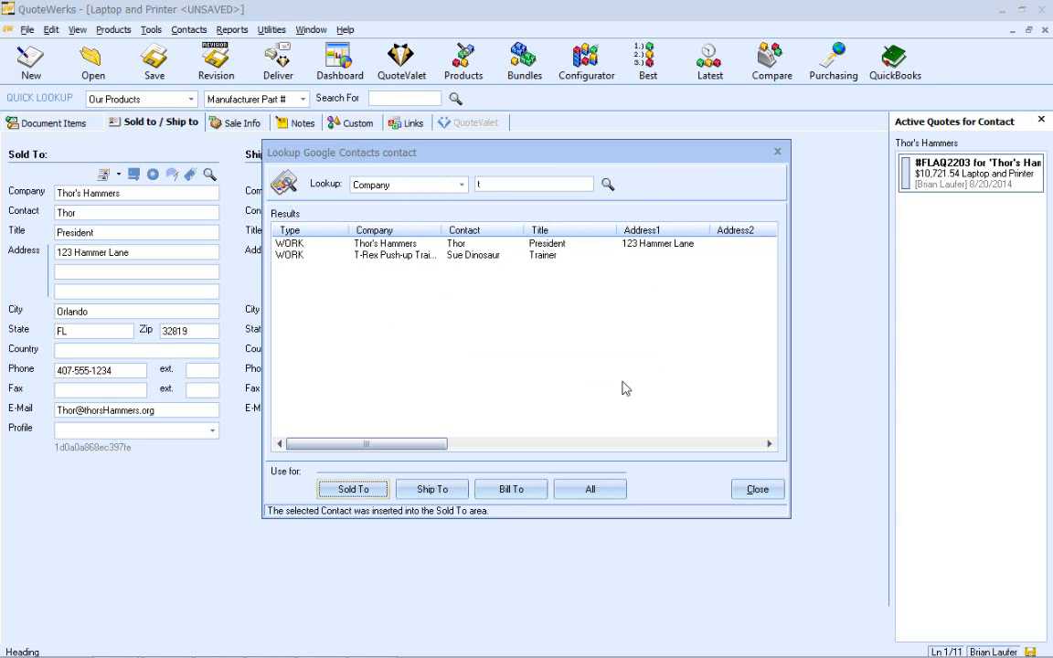
{"action": "left_click", "coordinate": [757, 489]}
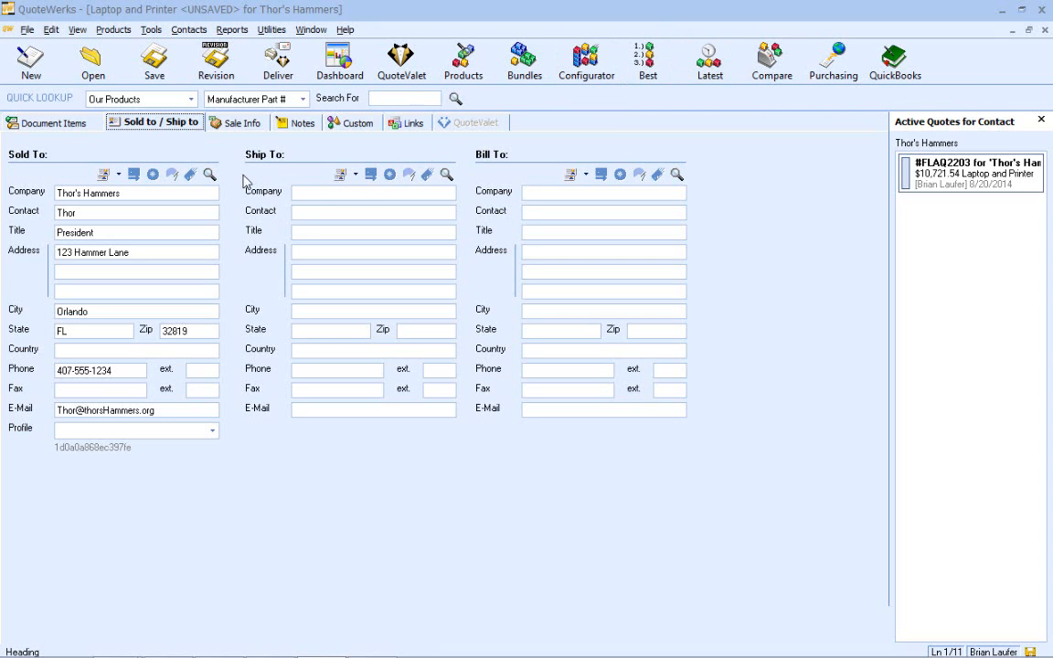
- Save the quote under the name "Laptop and Printer" with the next available document number
{"action": "left_click", "coordinate": [154, 73]}
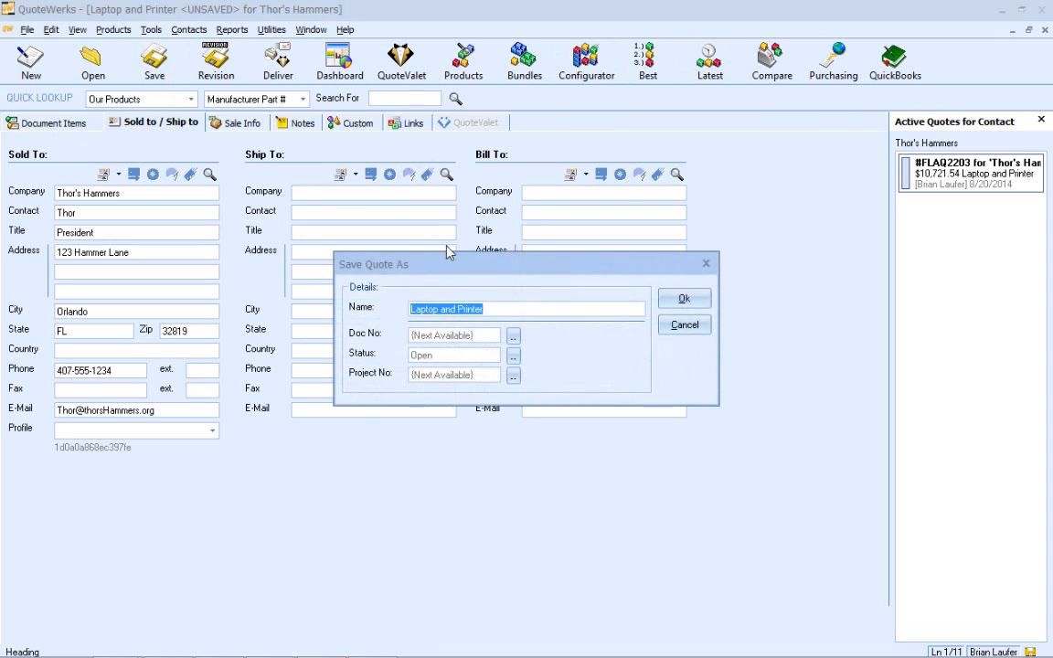
{"action": "left_click", "coordinate": [512, 307]}
{"action": "left_click", "coordinate": [684, 299]}
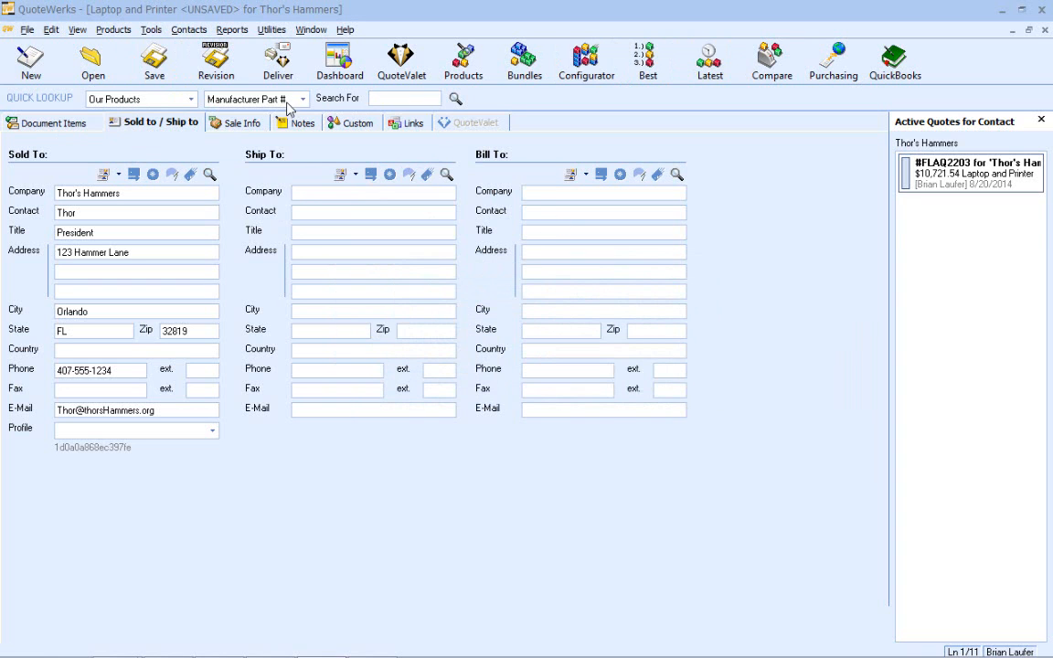
- Preview the quote with the "Quote (Etilize & Recurring) incl Cover" layout, review its line items, and leave the delivery window
{"action": "left_click", "coordinate": [279, 71]}
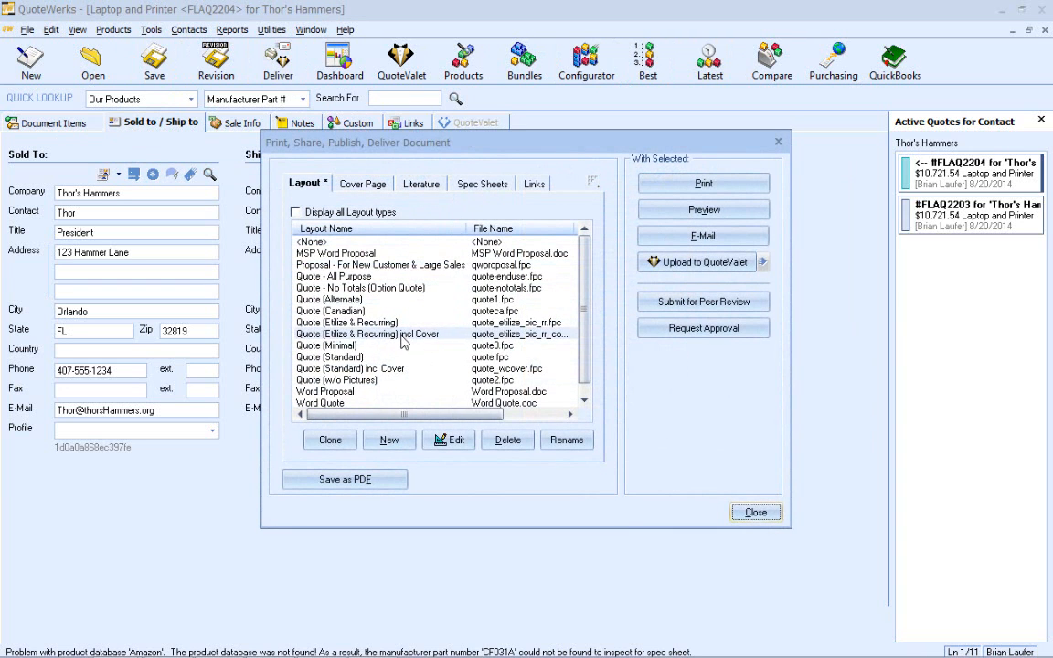
{"action": "left_click", "coordinate": [384, 334]}
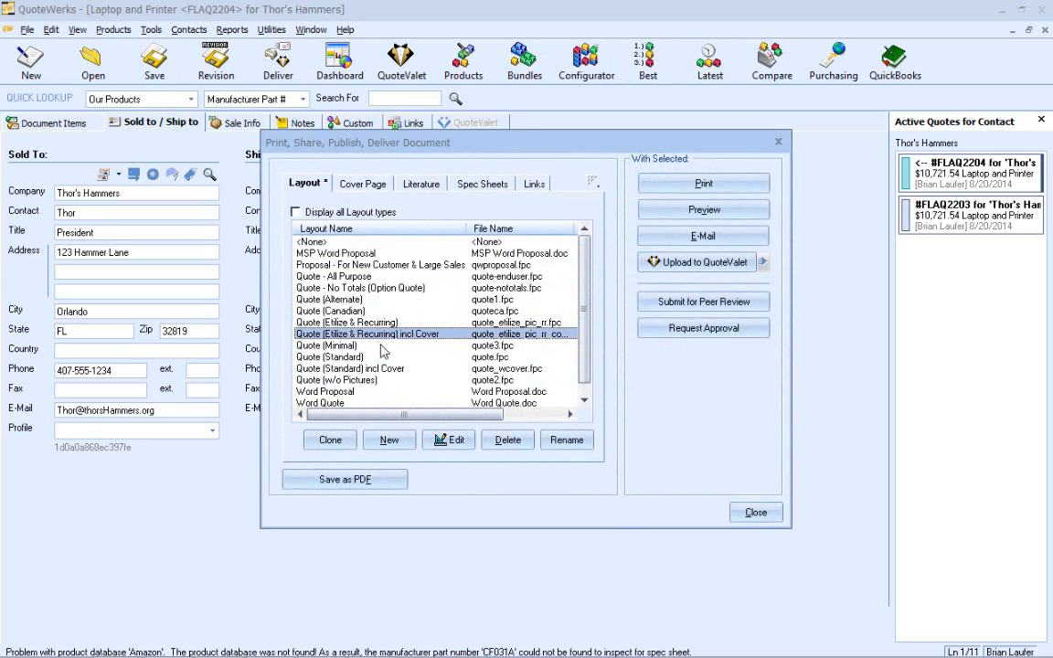
{"action": "left_click", "coordinate": [687, 211]}
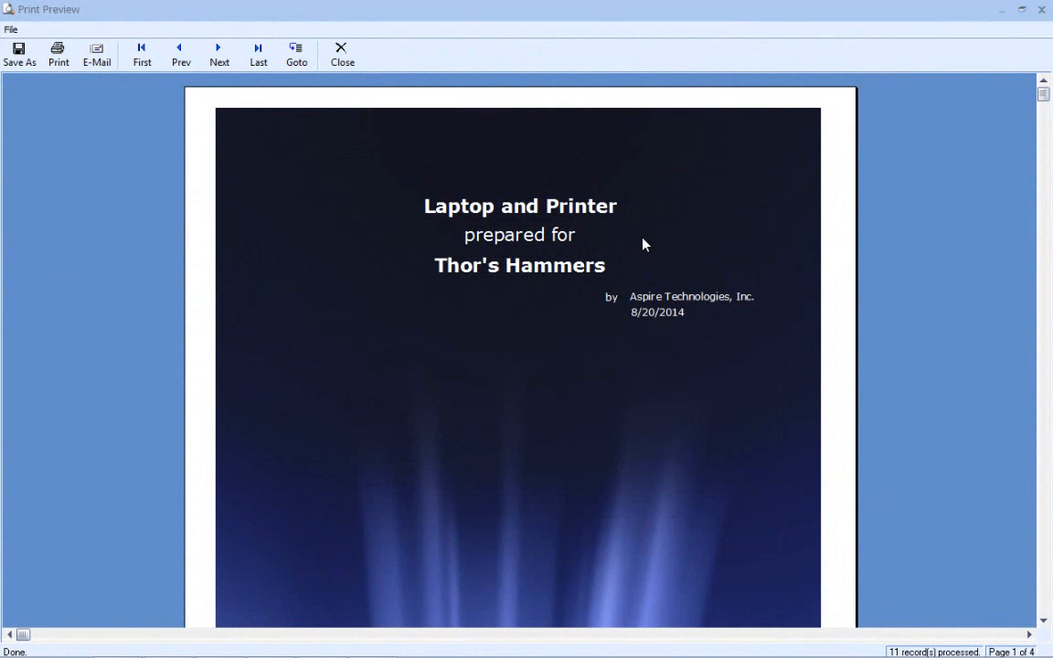
{"action": "scroll", "coordinate": [642, 248], "scroll_direction": "down", "scroll_amount": 15}
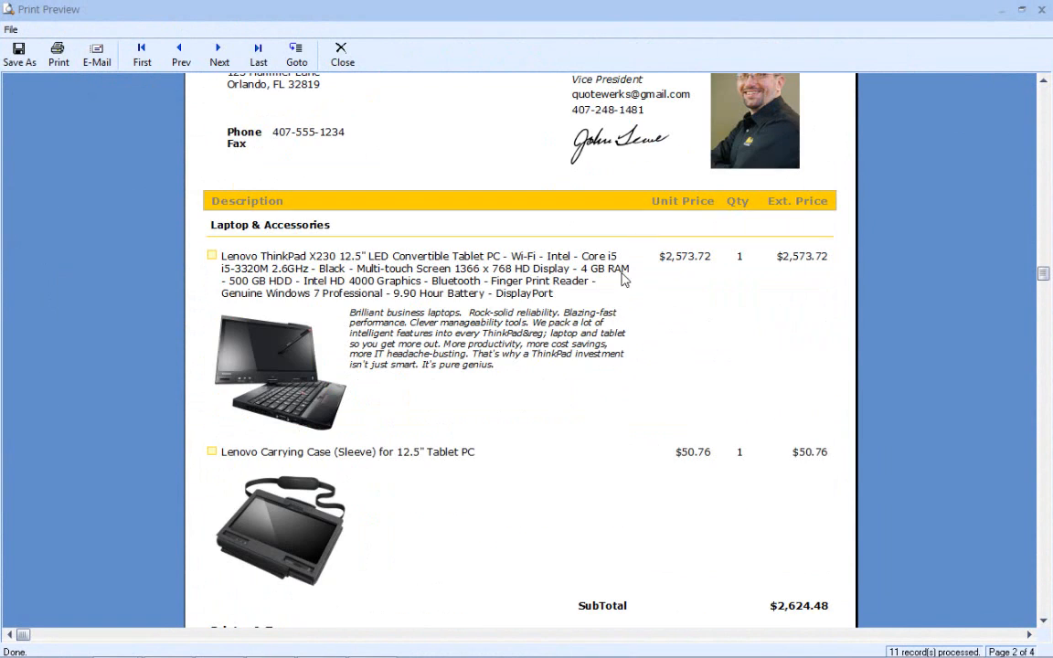
{"action": "left_click", "coordinate": [346, 59]}
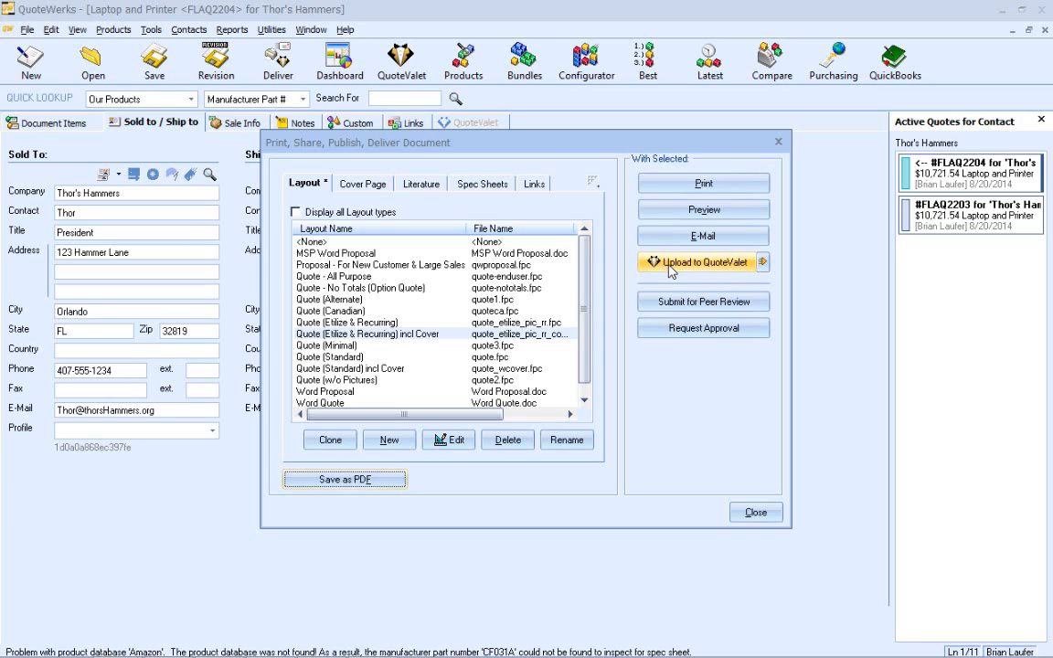
{"action": "left_click", "coordinate": [757, 514]}
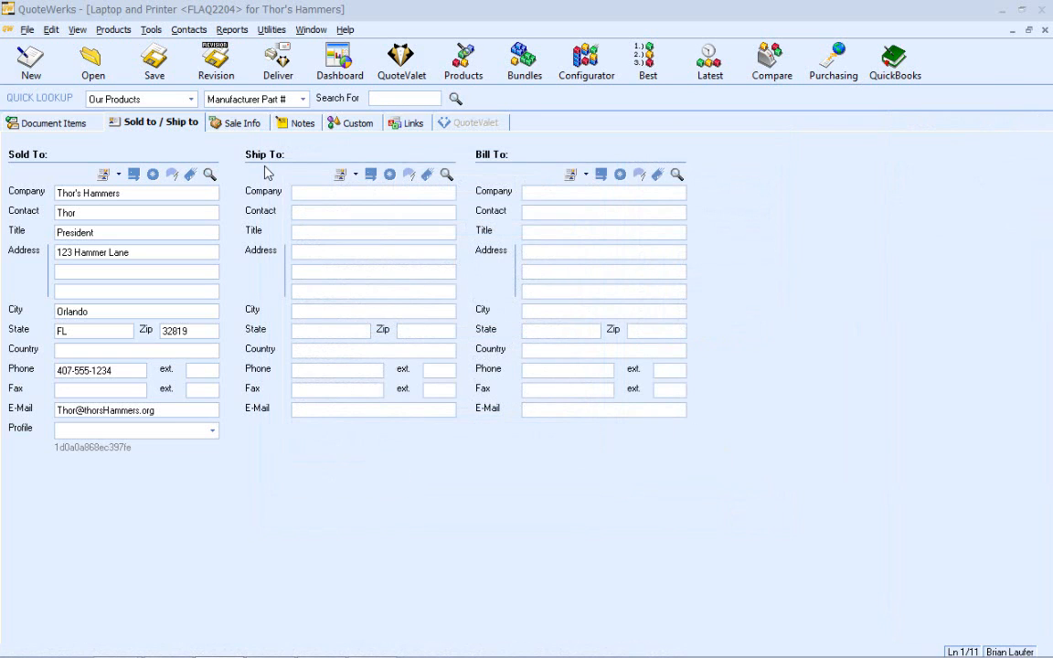
- Review the Google Contacts settings in the contact manager setup without changing them
{"action": "left_click", "coordinate": [189, 31]}
{"action": "left_click", "coordinate": [201, 72]}
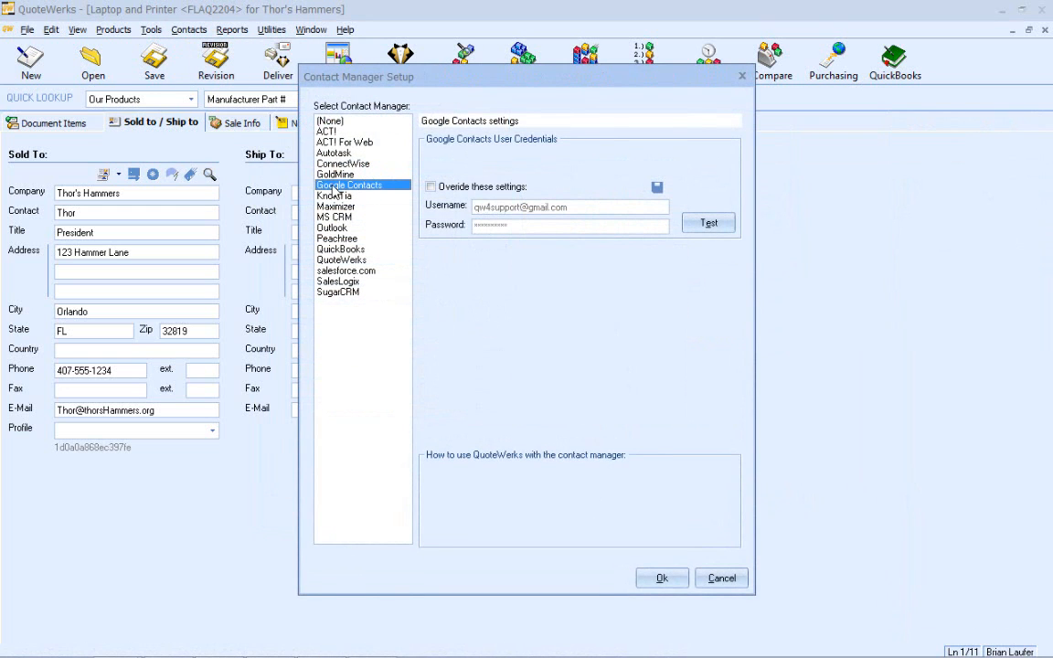
{"action": "left_click", "coordinate": [727, 579]}
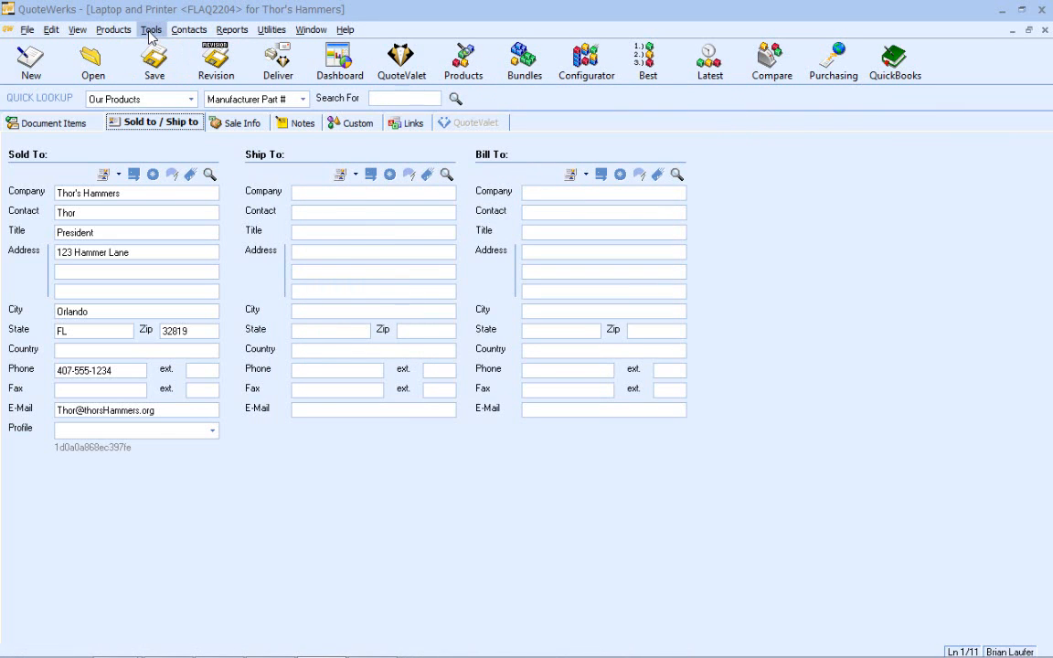
- Review the contact manager options in the user preferences
{"action": "left_click", "coordinate": [152, 30]}
{"action": "left_click", "coordinate": [235, 470]}
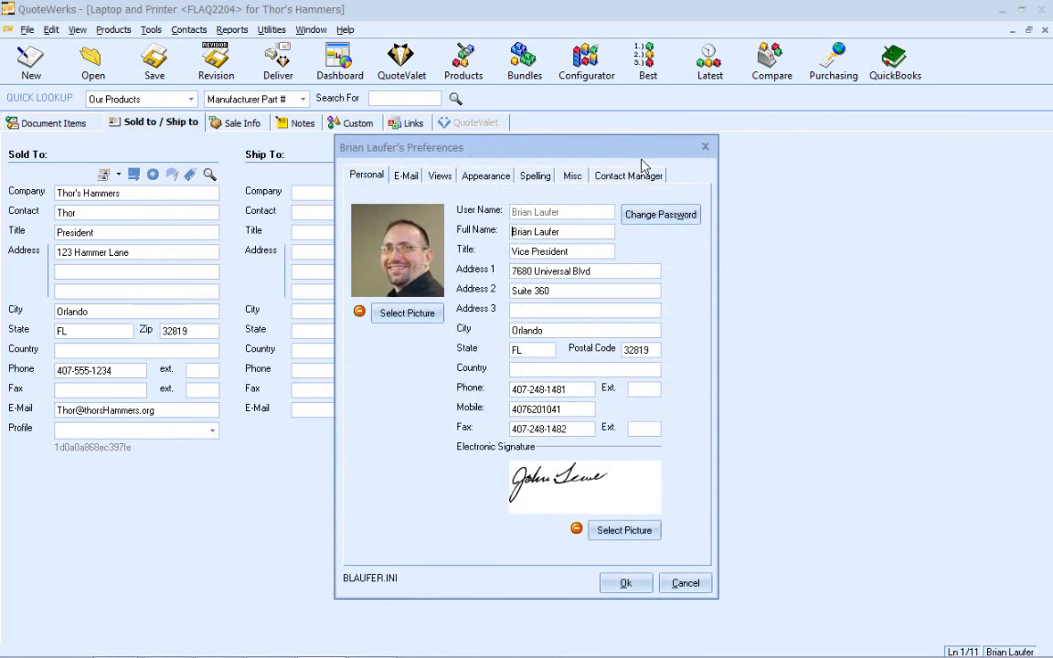
{"action": "left_click", "coordinate": [636, 174]}
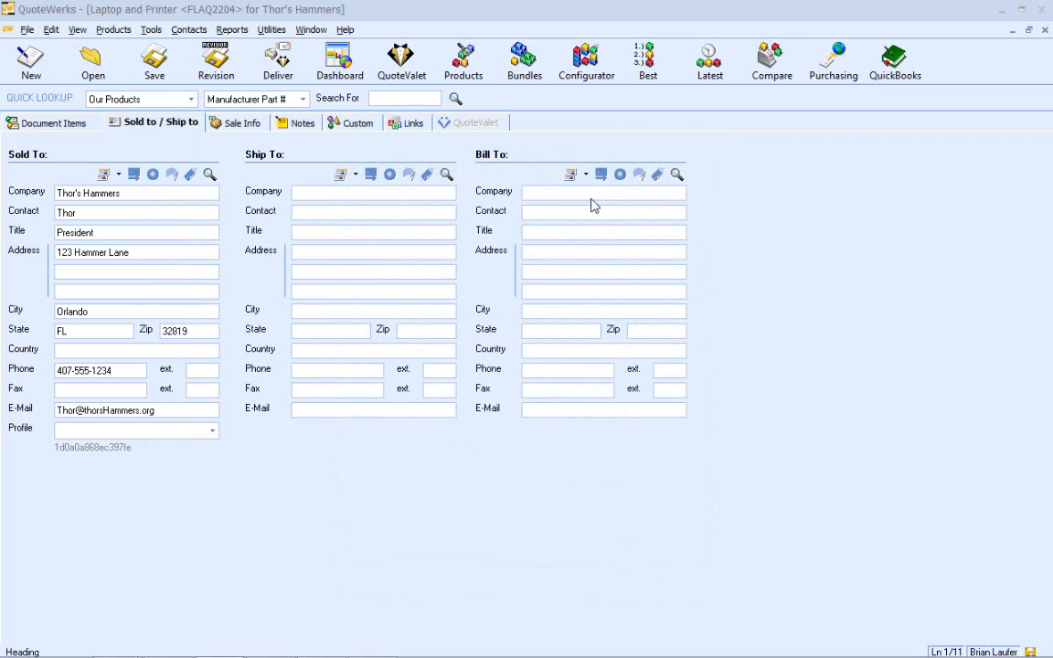
- Look up a Google Contacts contact for the Bill To section, searching by company for "tho"
{"action": "left_click", "coordinate": [676, 174]}
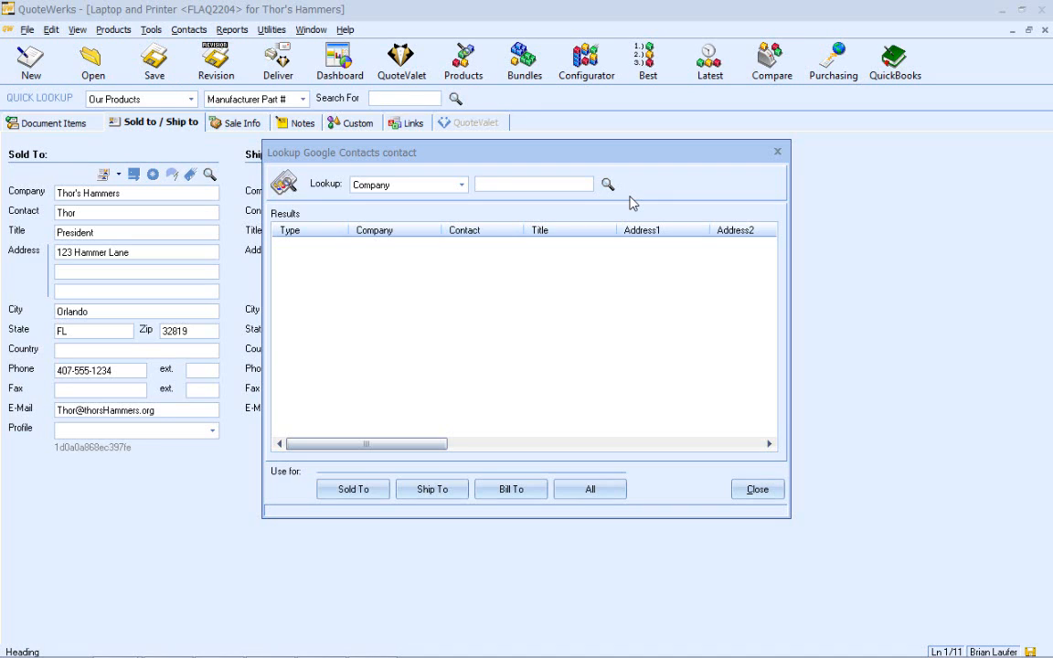
{"action": "key", "text": "Return"}
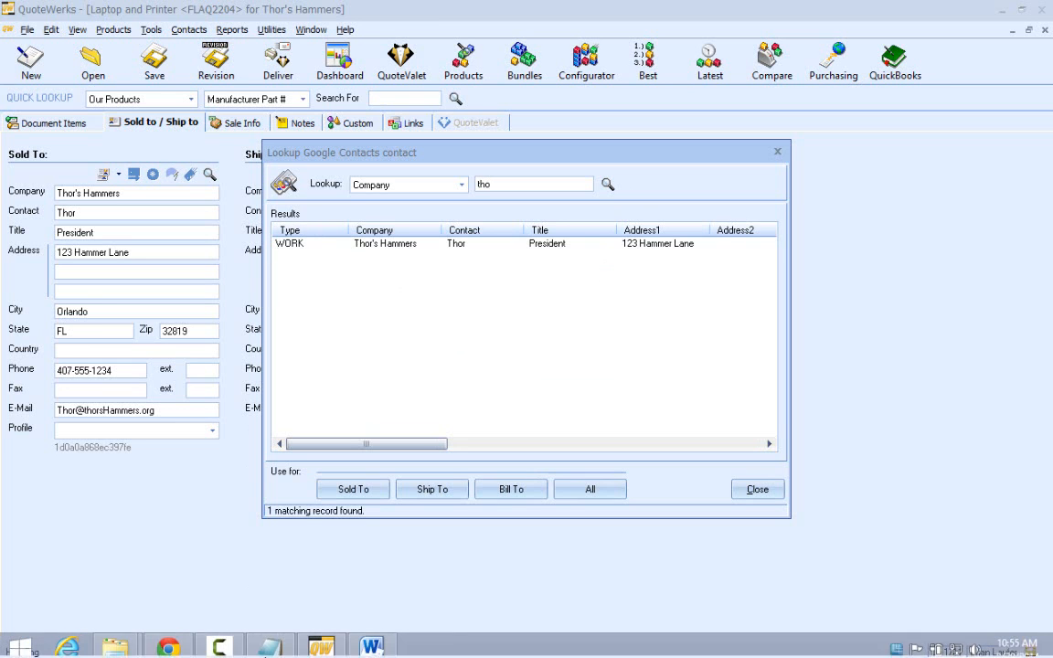
- Switch to Google Contacts in Chrome and add a second address labelled "Billing" to the Thor's Hammers contact
{"action": "left_click", "coordinate": [170, 644]}
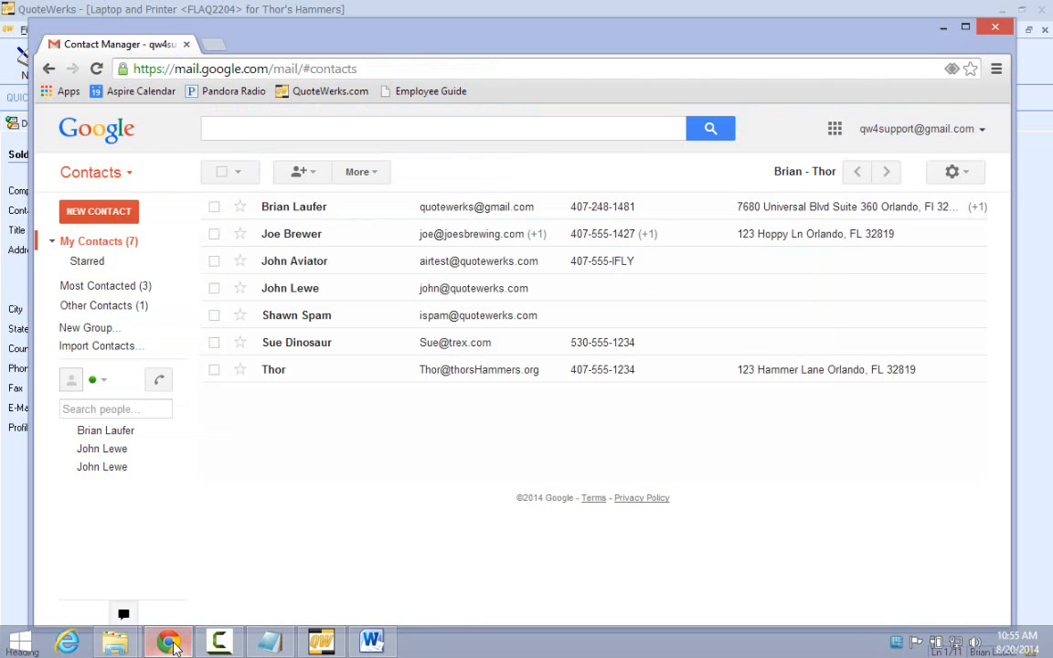
{"action": "left_click", "coordinate": [272, 373]}
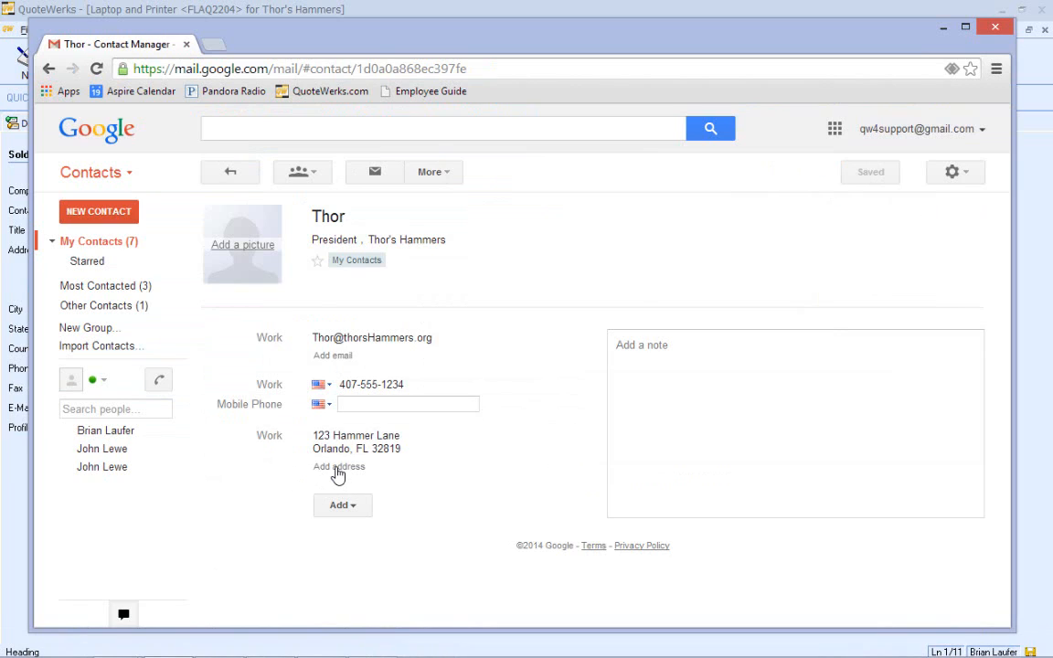
{"action": "left_click", "coordinate": [335, 467]}
{"action": "left_click", "coordinate": [269, 469]}
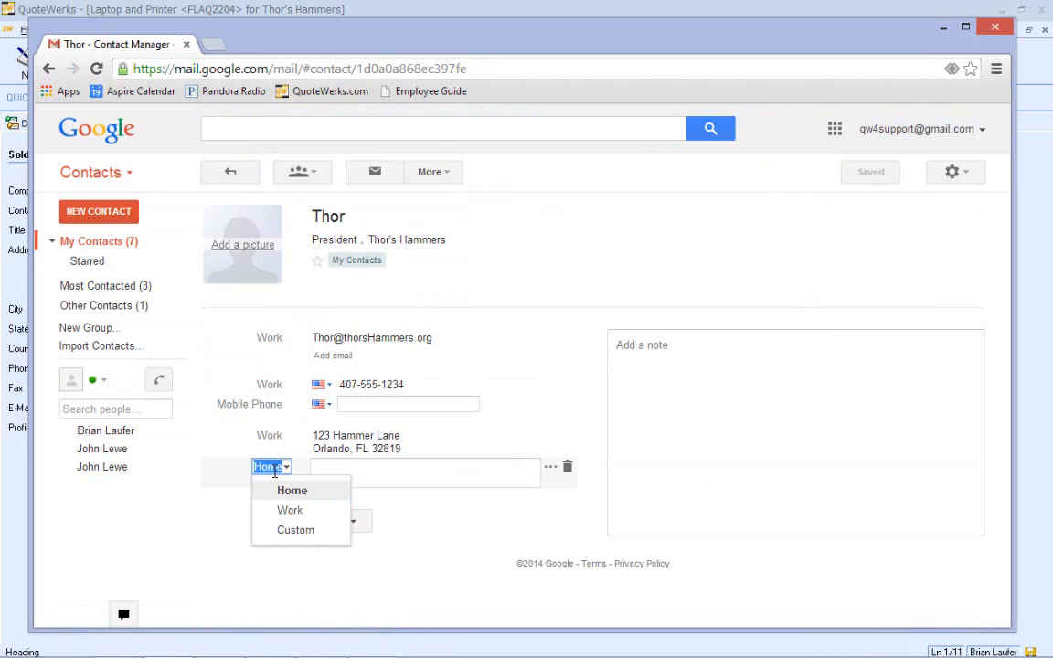
{"action": "type", "text": "B"}
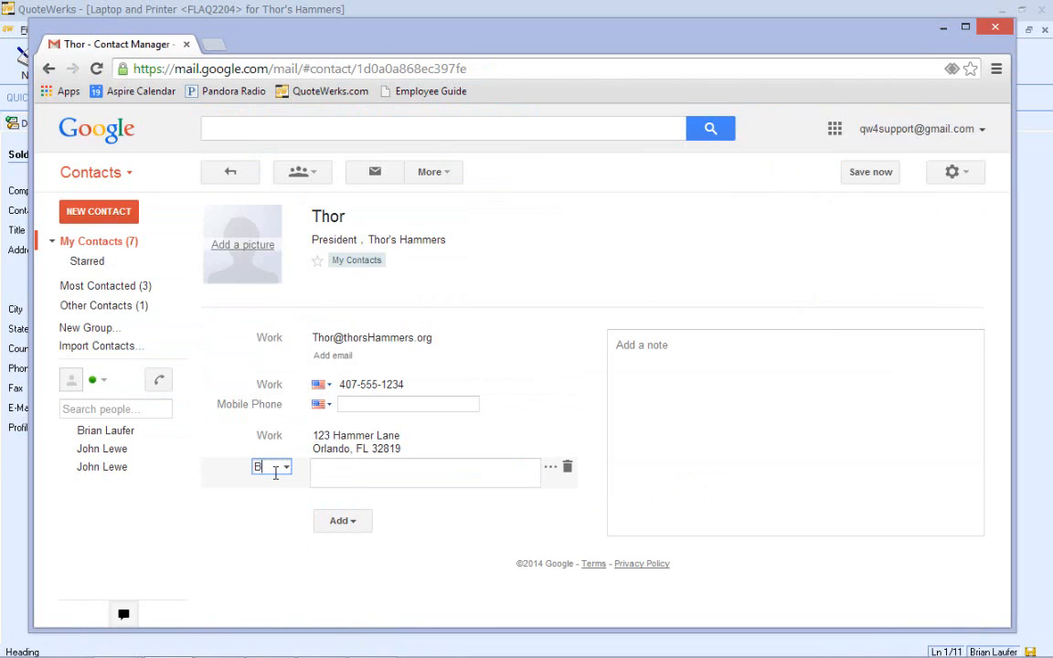
{"action": "type", "text": "illing"}
{"action": "key", "text": "Tab"}
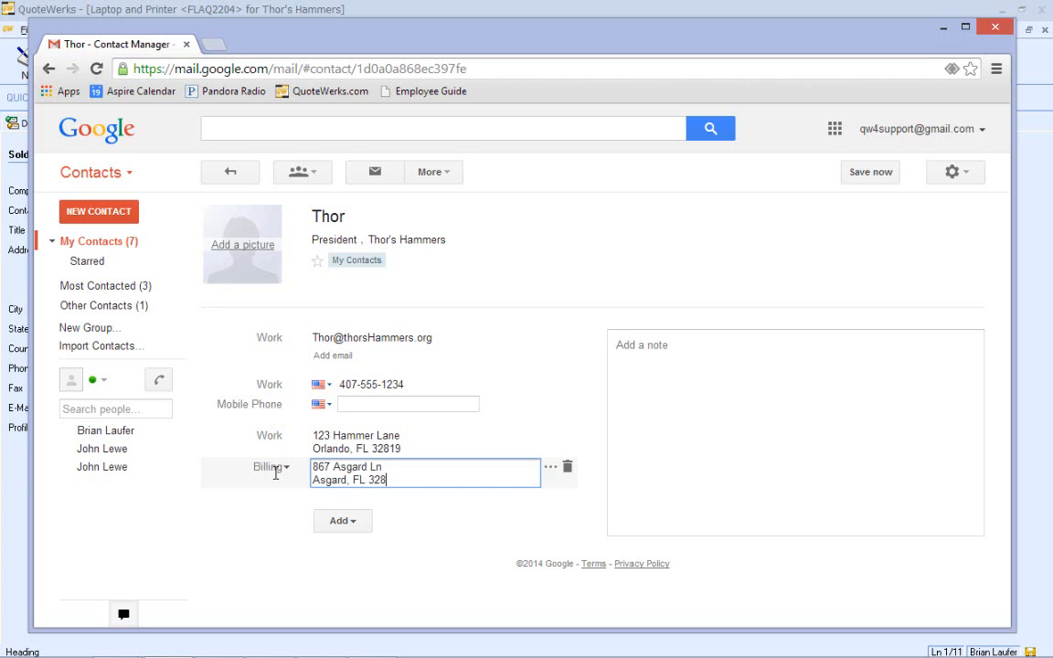
{"action": "left_click", "coordinate": [482, 340]}
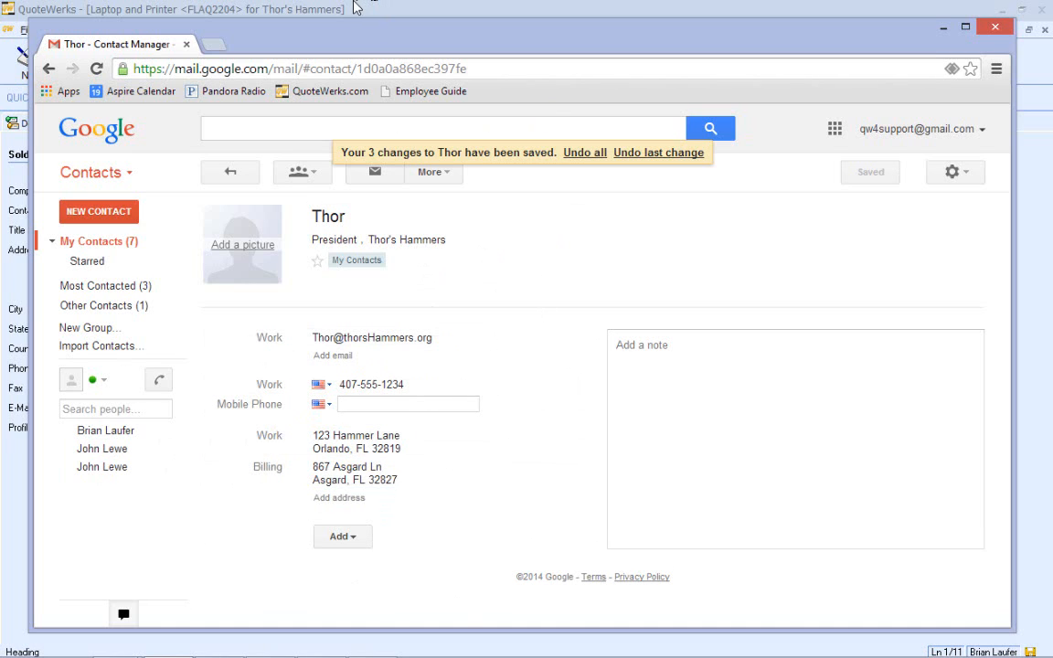
- Return to QuoteWerks, rerun the "tho" company lookup and select the contact's BILLING record
{"action": "left_click", "coordinate": [346, 9]}
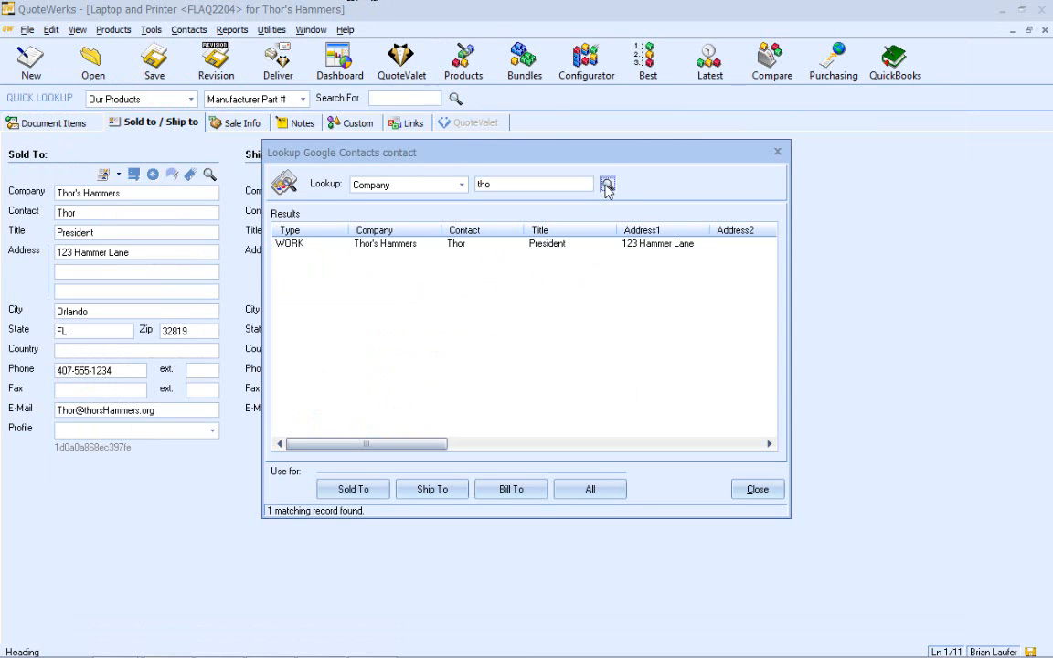
{"action": "left_click", "coordinate": [608, 184]}
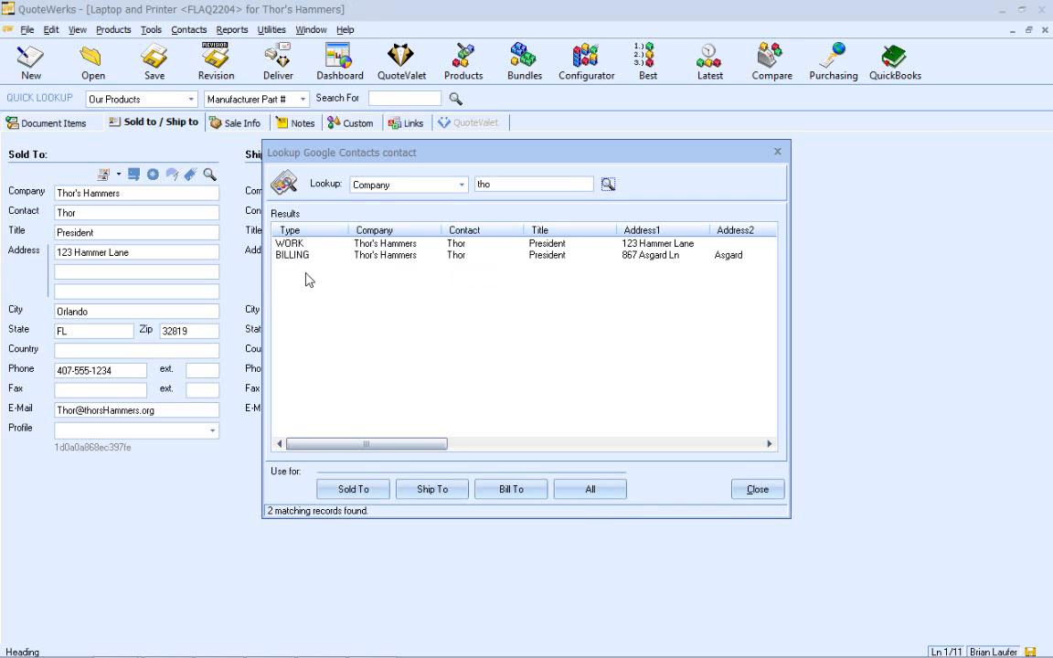
{"action": "left_click", "coordinate": [299, 257]}
- Compare the Google contact with the lookup results and examine the Notes column of the records
{"action": "mouse_move", "coordinate": [195, 652]}
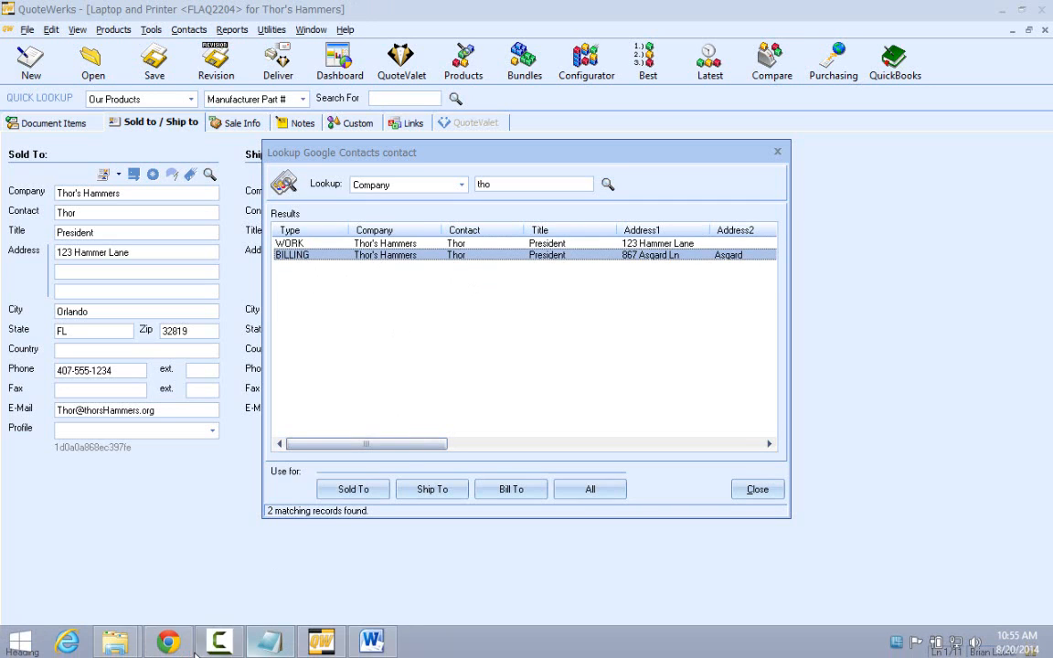
{"action": "left_click", "coordinate": [185, 646]}
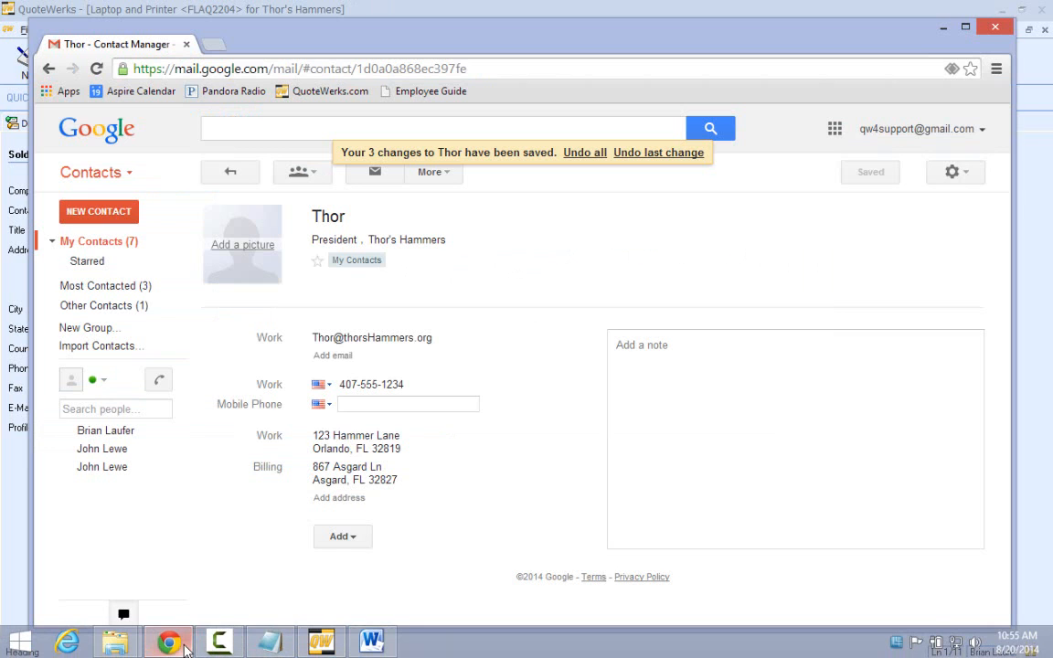
{"action": "key", "text": "alt+Tab"}
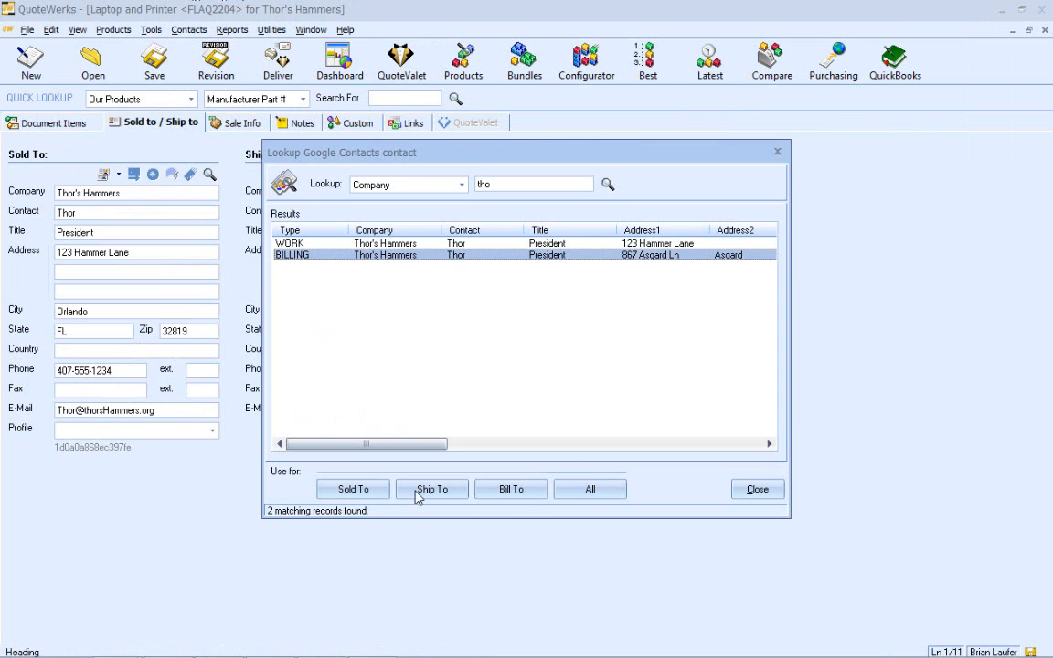
{"action": "left_click_drag", "start_coordinate": [416, 442], "coordinate": [763, 441]}
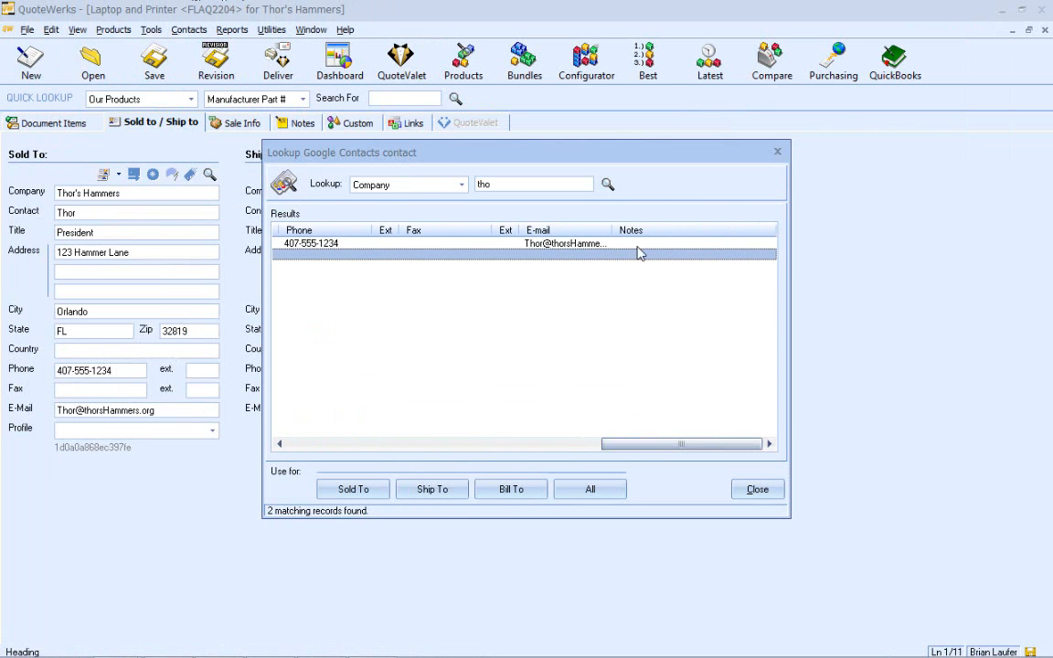
- Switch to Google Contacts in Chrome and add a note to the Thor's Hammers contact saying he "Prefers HP Ink"
{"action": "mouse_move", "coordinate": [290, 644]}
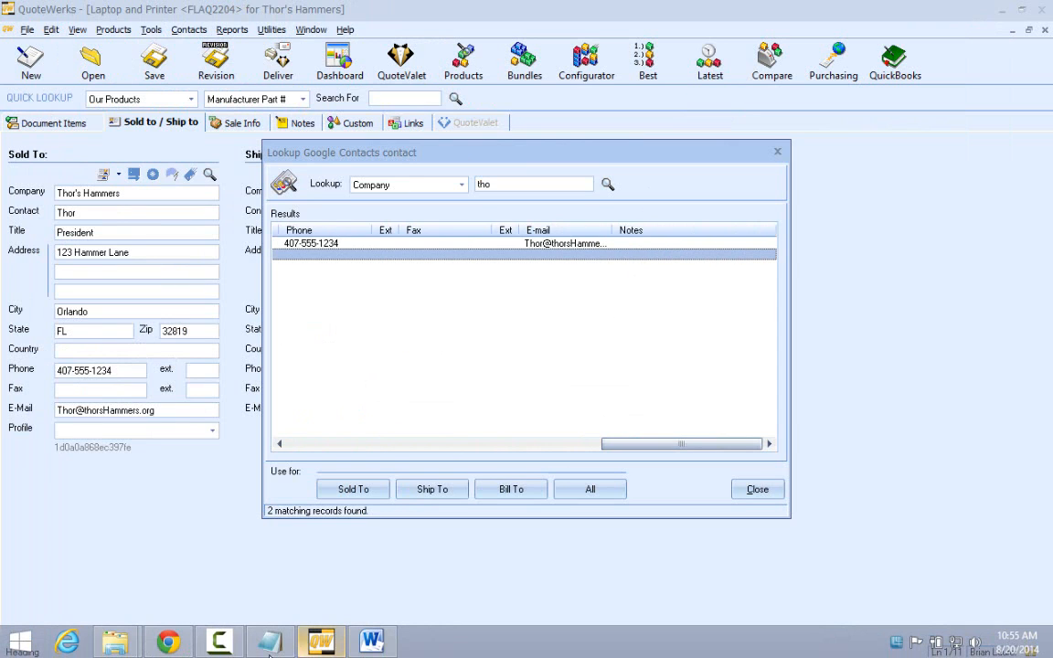
{"action": "left_click", "coordinate": [174, 644]}
{"action": "left_click", "coordinate": [802, 359]}
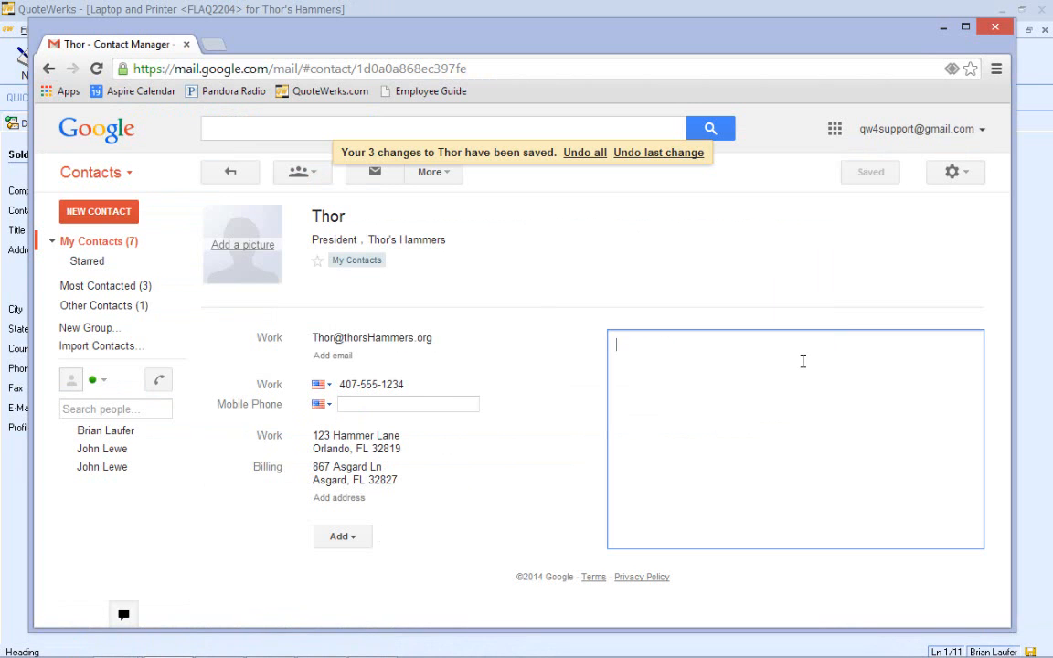
{"action": "type", "text": "Thor Prefers HP Ink"}
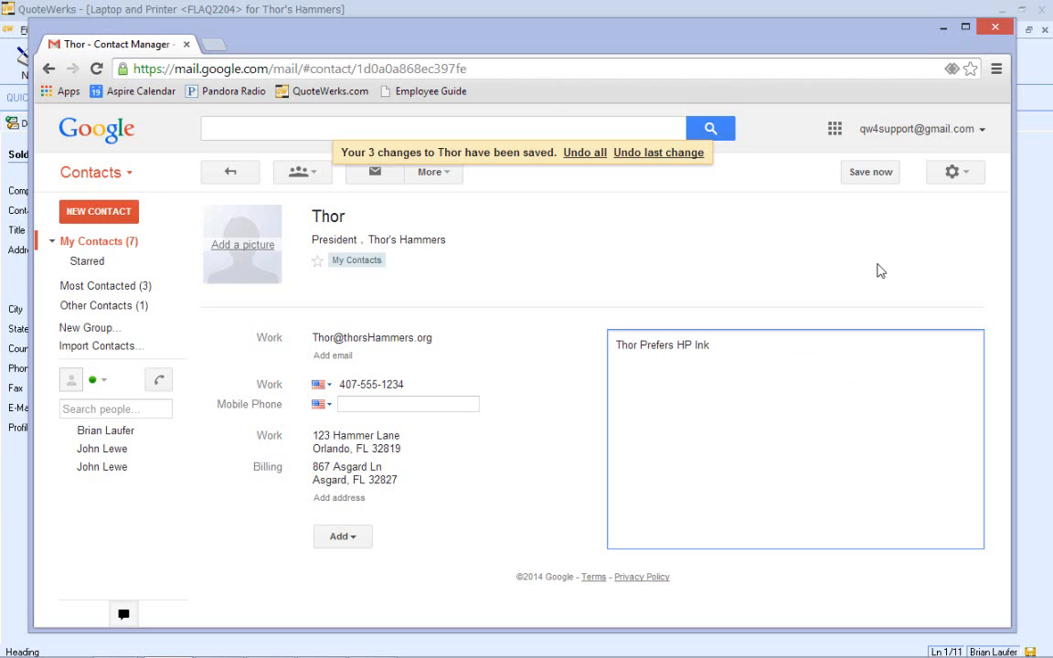
{"action": "left_click", "coordinate": [759, 247]}
- Return to QuoteWerks, refresh the "tho" company lookup and check the Notes column for both address records
{"action": "left_click", "coordinate": [380, 5]}
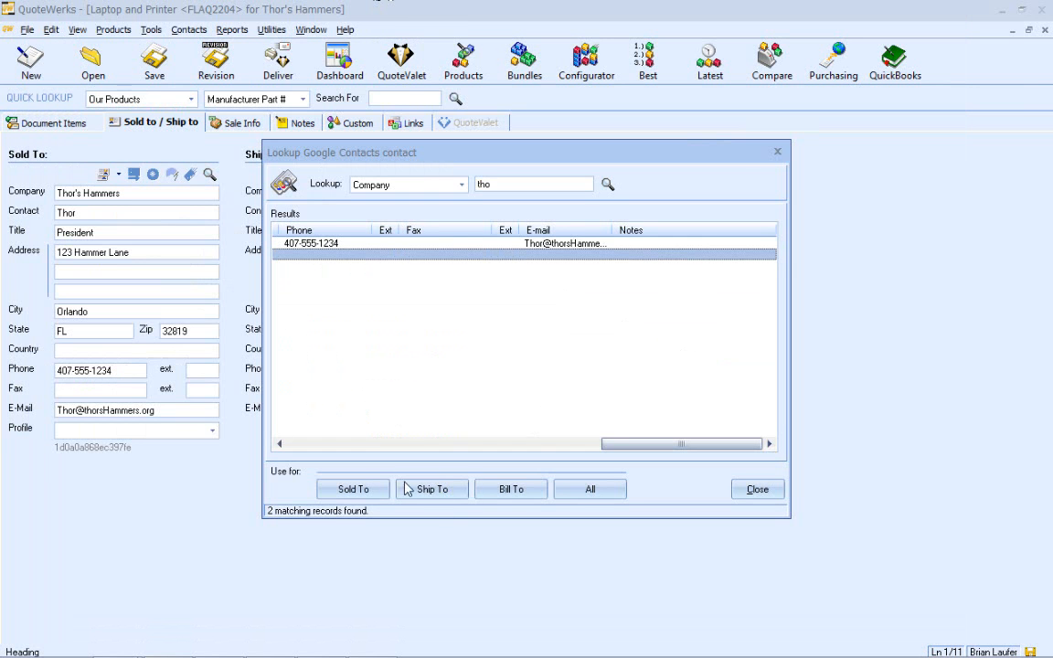
{"action": "left_click", "coordinate": [605, 185]}
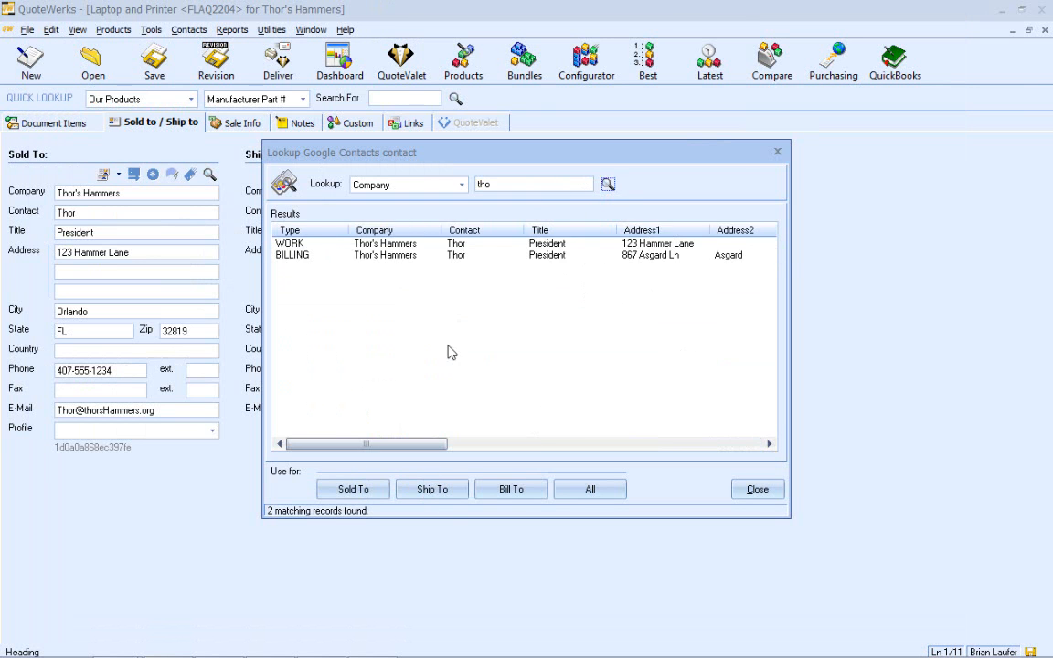
{"action": "left_click_drag", "start_coordinate": [347, 444], "coordinate": [736, 447]}
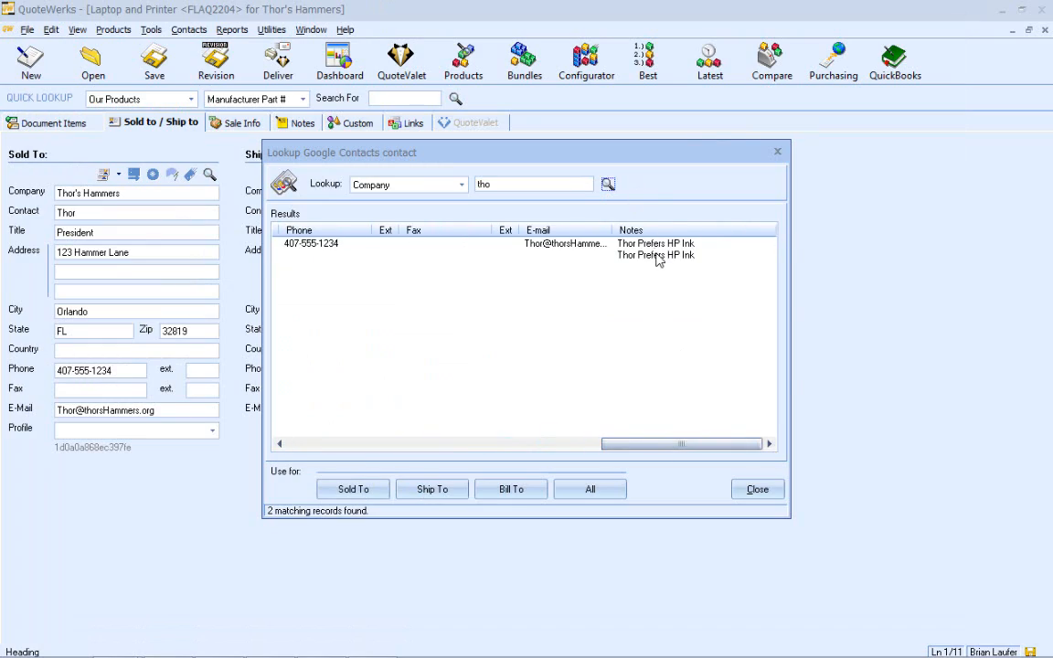